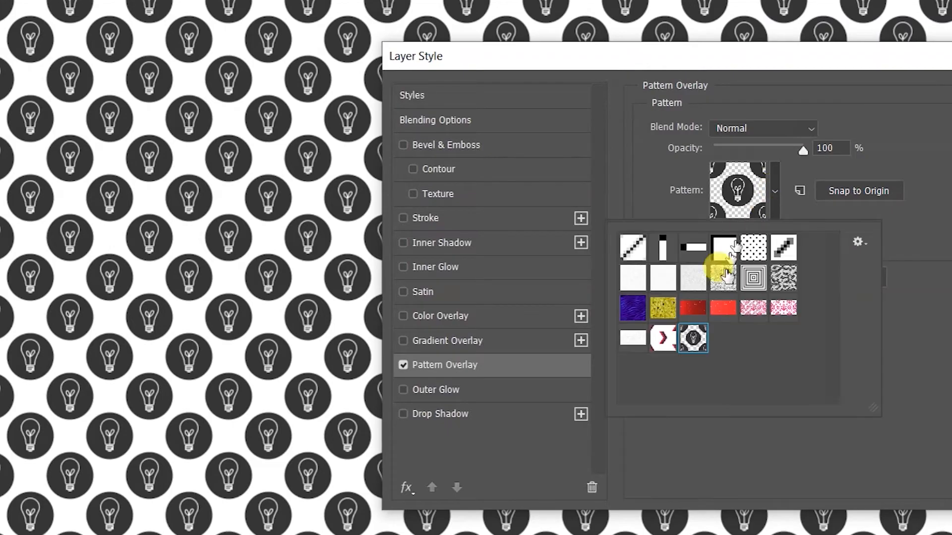
Switch the pattern overlay to the pink damask pattern and reduce its scale.
click(633, 338)
click(783, 314)
click(775, 191)
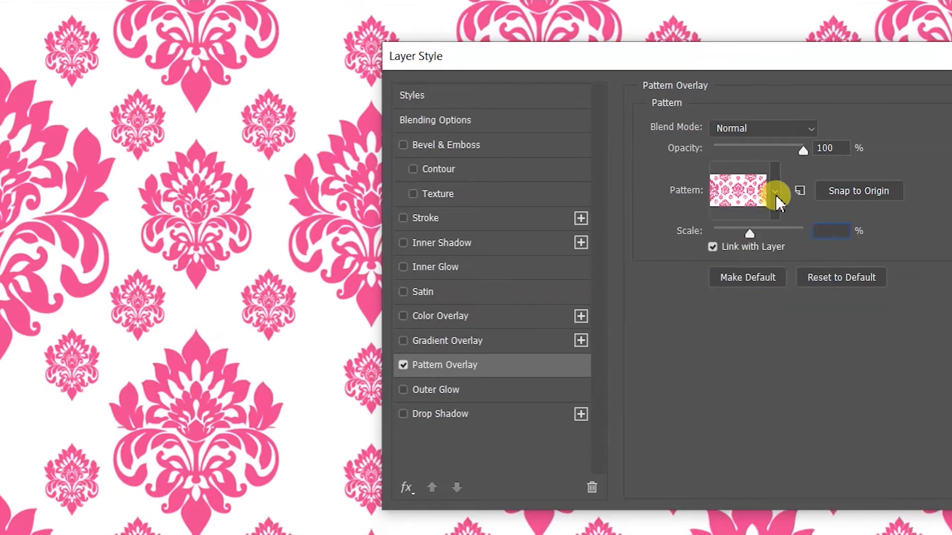
drag(748, 231, 718, 231)
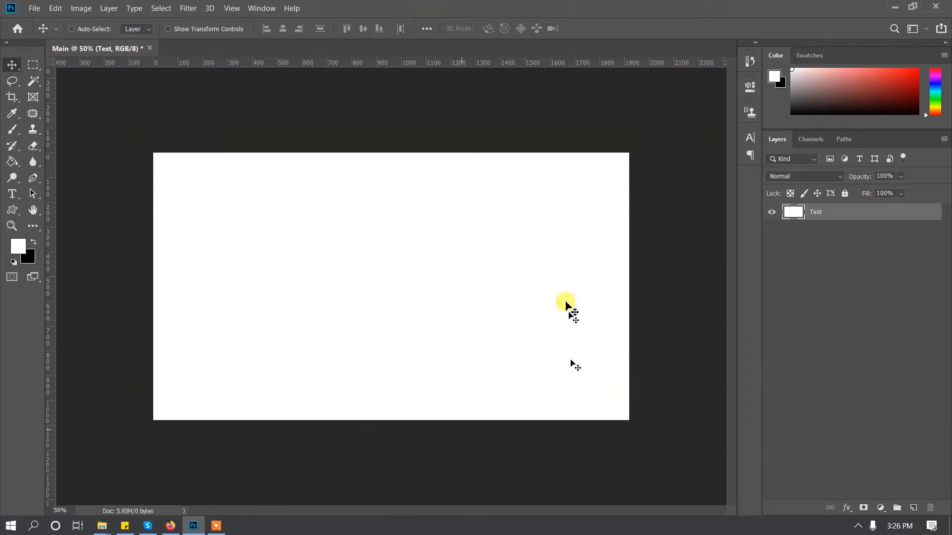
Create a new document named Pattern, 200 by 200 pixels at 100 pixels/inch with a white background.
click(32, 8)
click(44, 19)
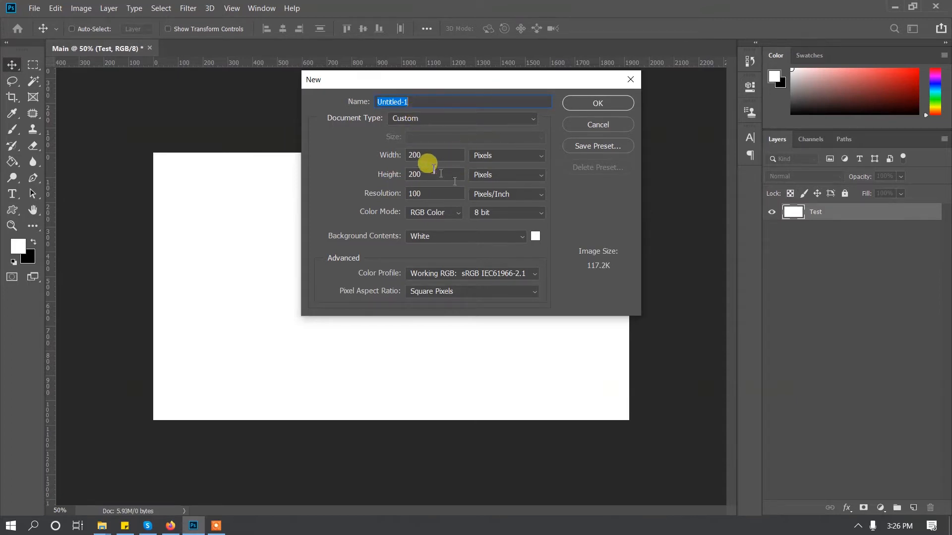
click(429, 102)
drag(429, 103, 311, 102)
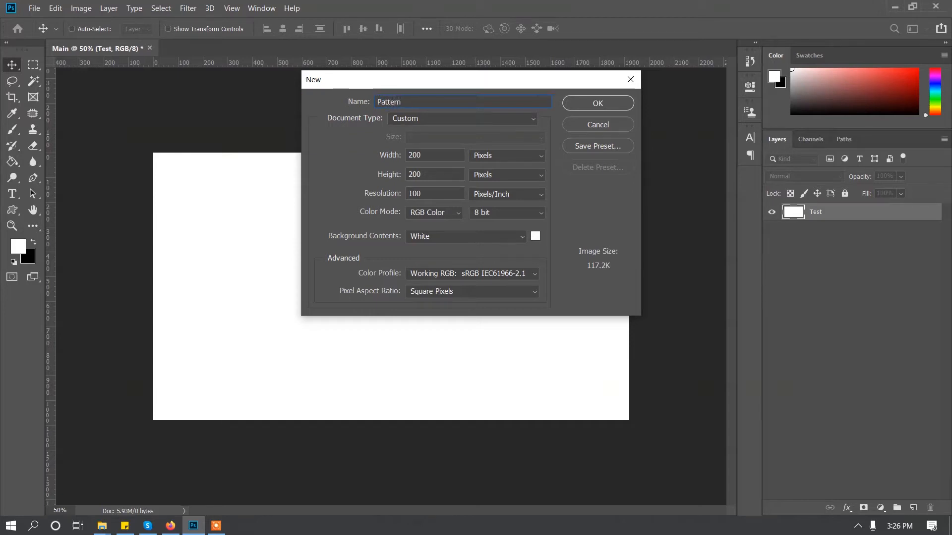
click(567, 102)
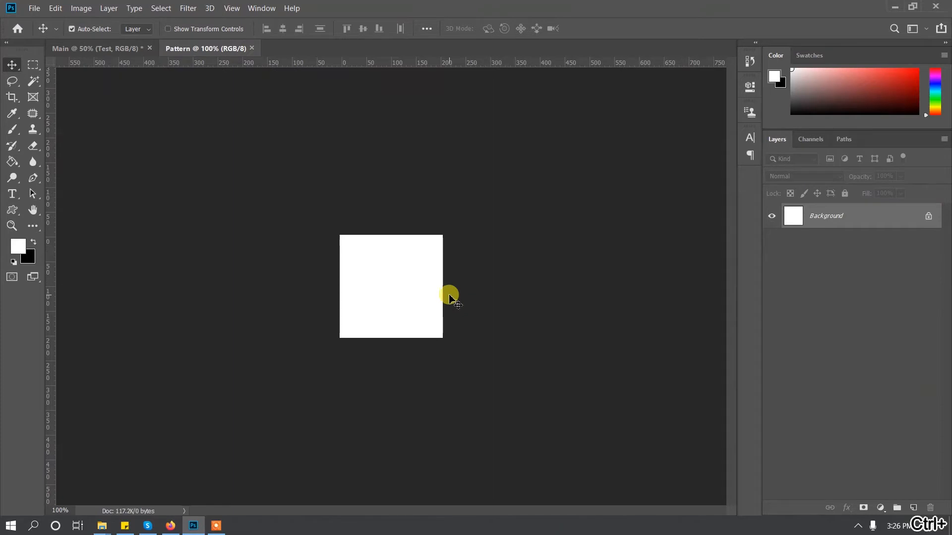
Convert the locked Background into a regular layer named Layer 0 and hide it to get a transparent canvas.
key(ctrl+plus)
key(ctrl+plus)
key(ctrl+plus)
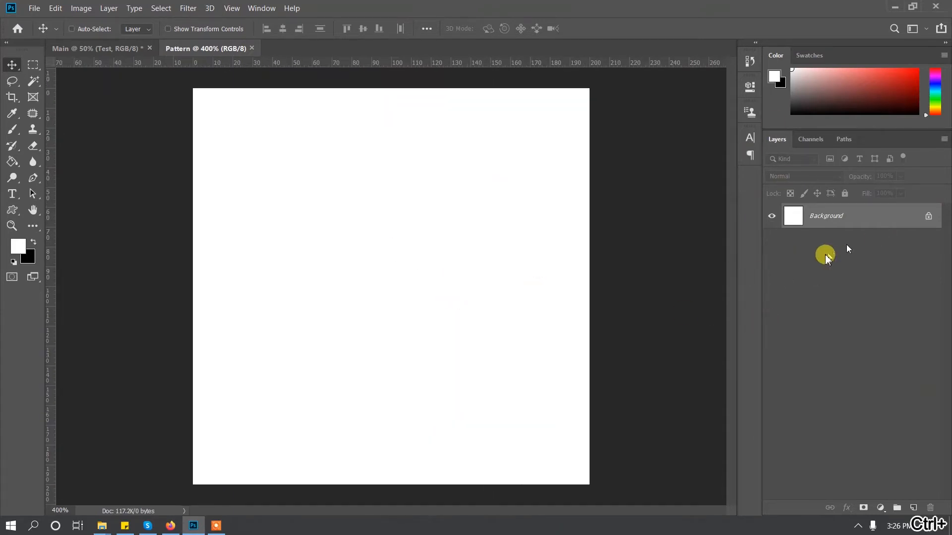
double_click(847, 217)
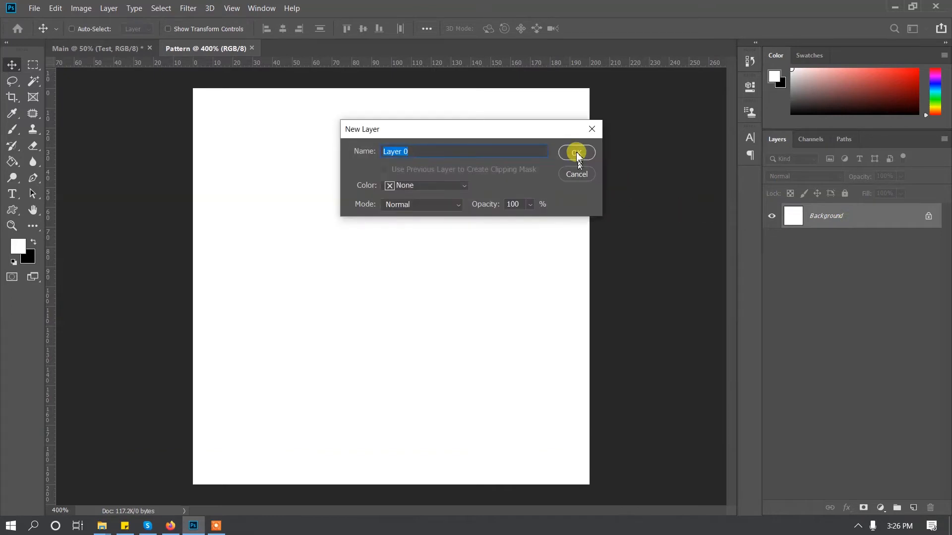
click(577, 153)
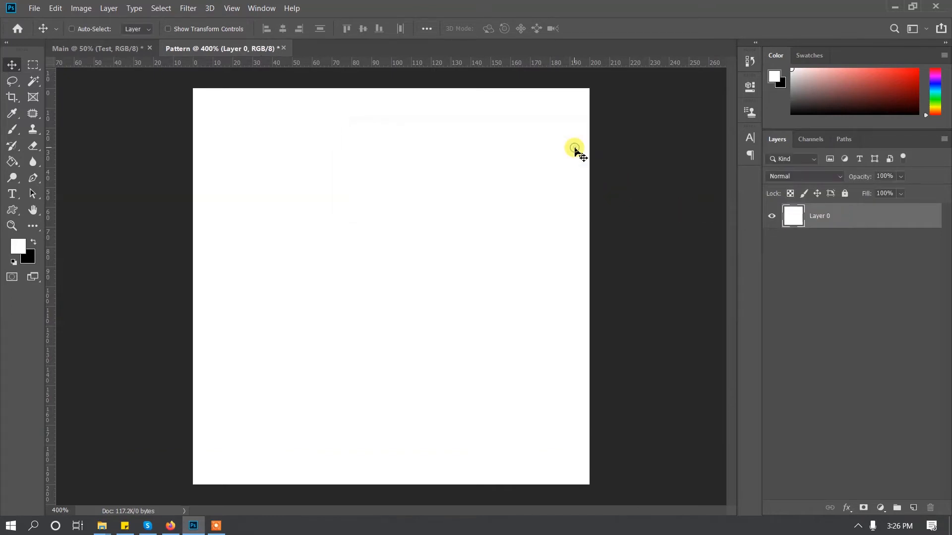
click(772, 217)
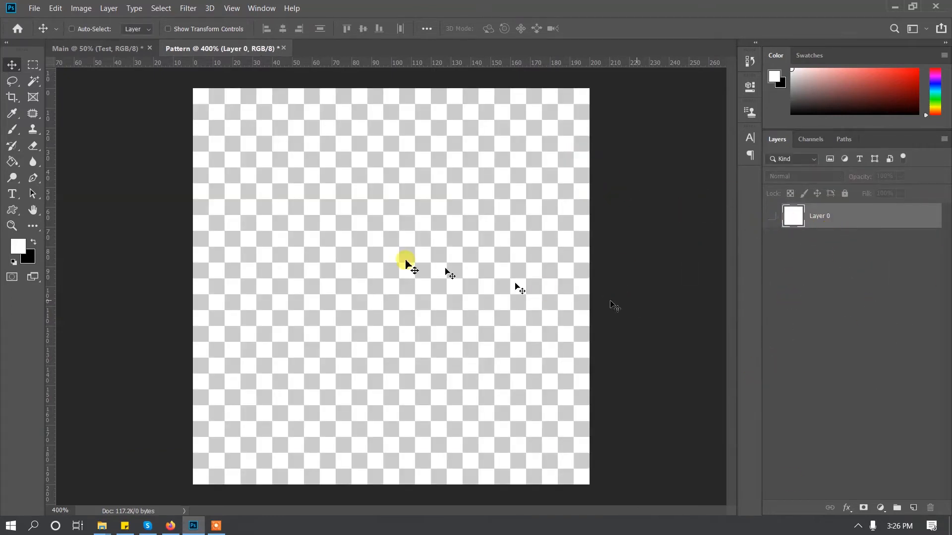
Draw a circle about 98 px in diameter near the middle of the canvas with the Ellipse tool.
drag(13, 211, 68, 213)
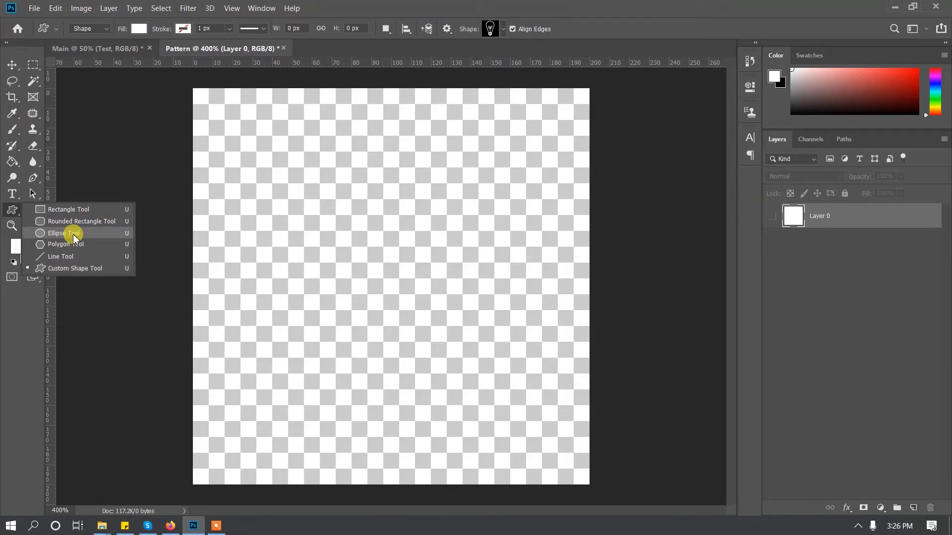
click(74, 234)
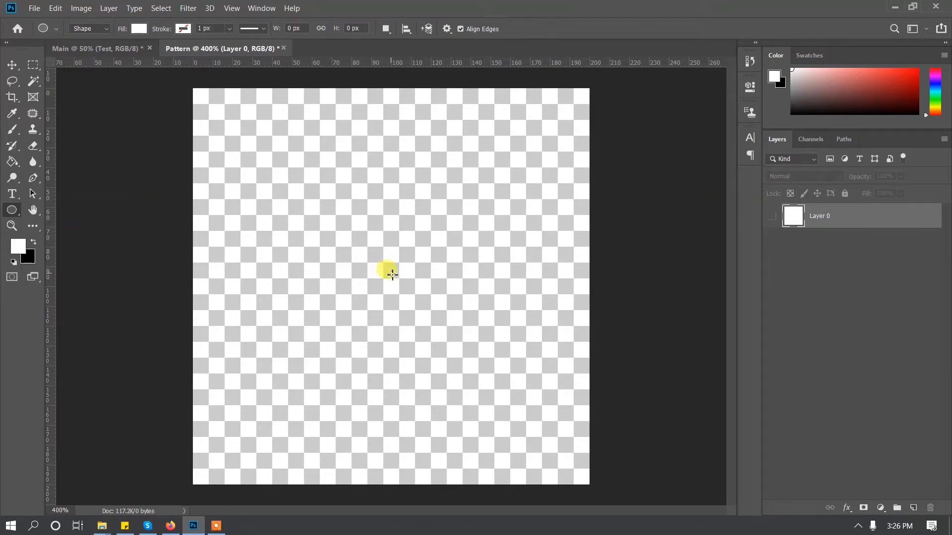
drag(392, 276, 483, 413)
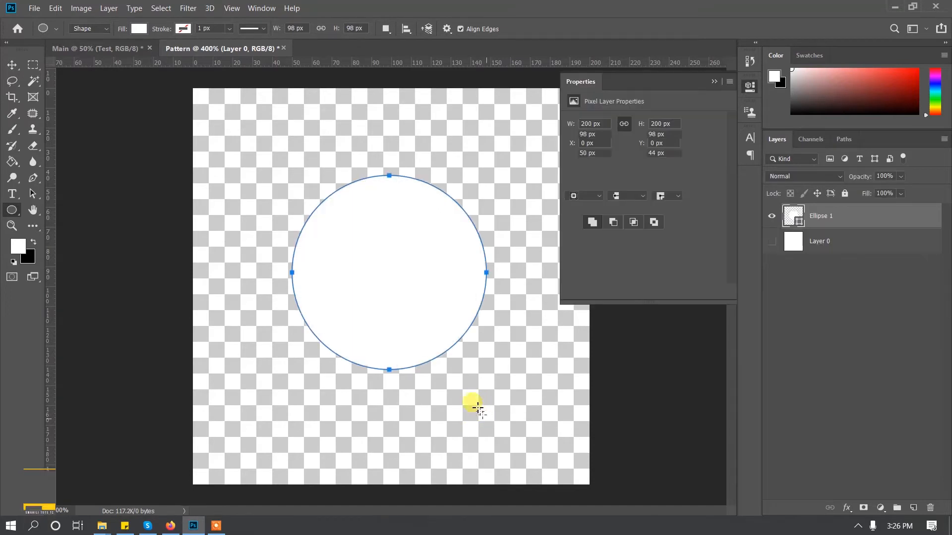
click(712, 82)
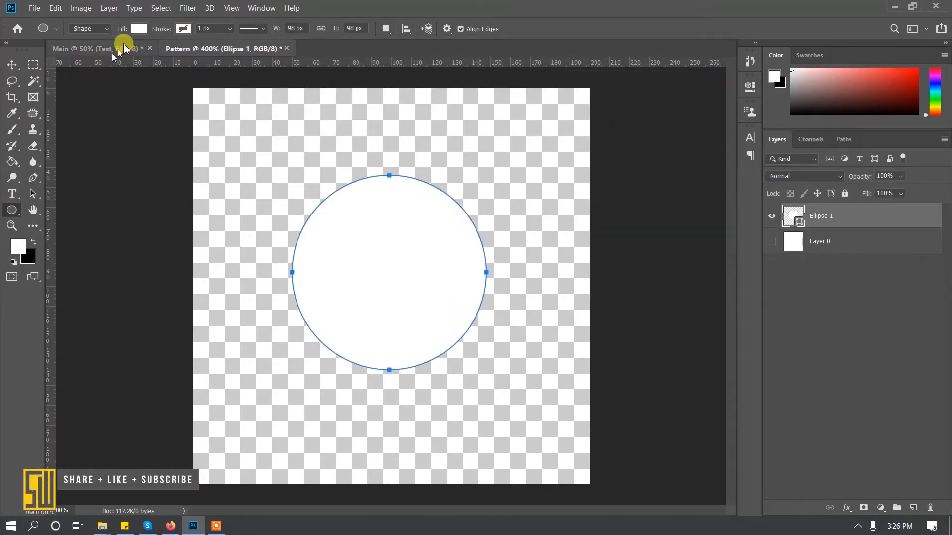
Change the circle's fill to dark grey, after trying purple.
click(139, 28)
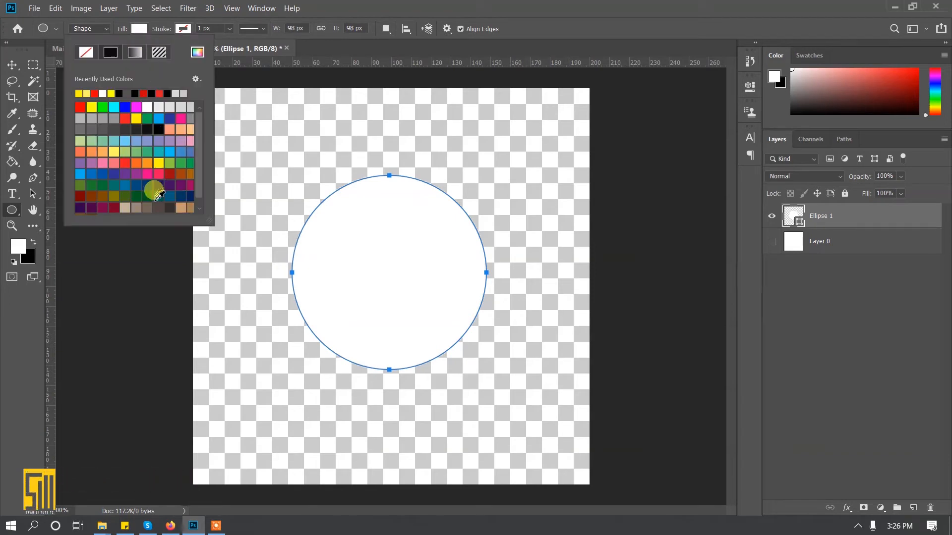
click(125, 174)
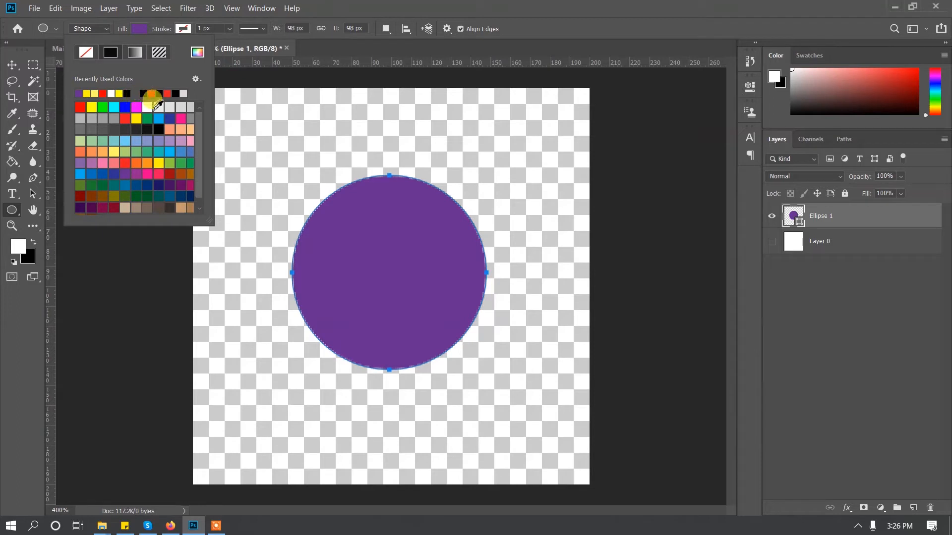
click(126, 129)
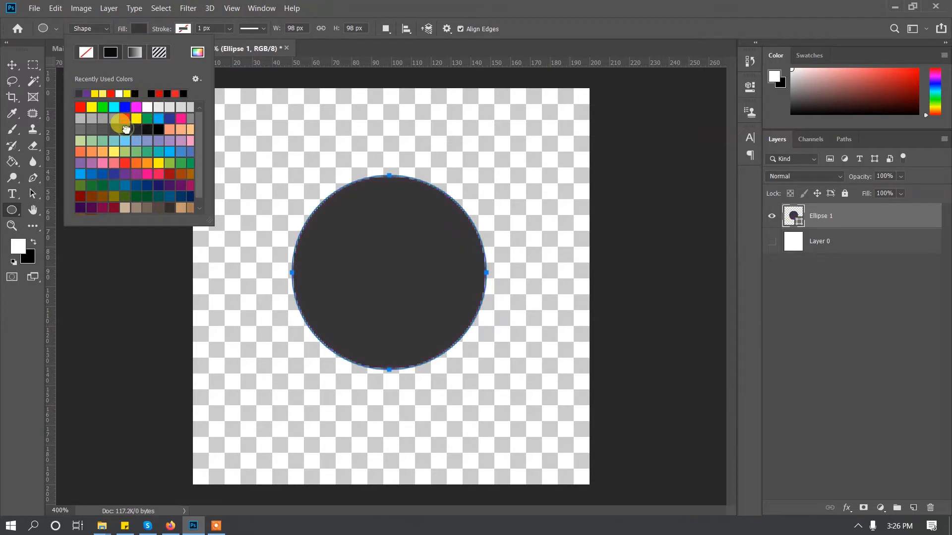
click(131, 28)
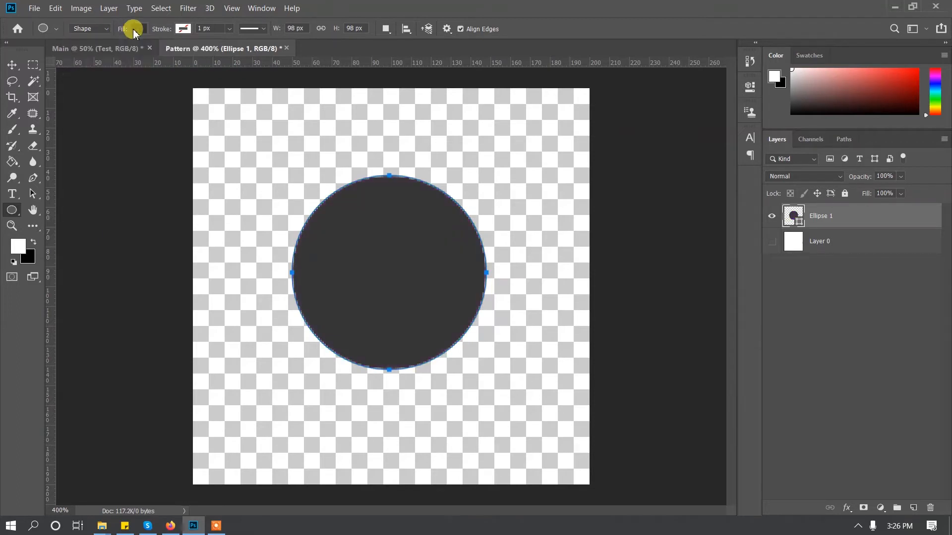
Center the circle on the canvas and enlarge it proportionally about its center to roughly 120 px wide.
click(12, 65)
drag(417, 259, 414, 293)
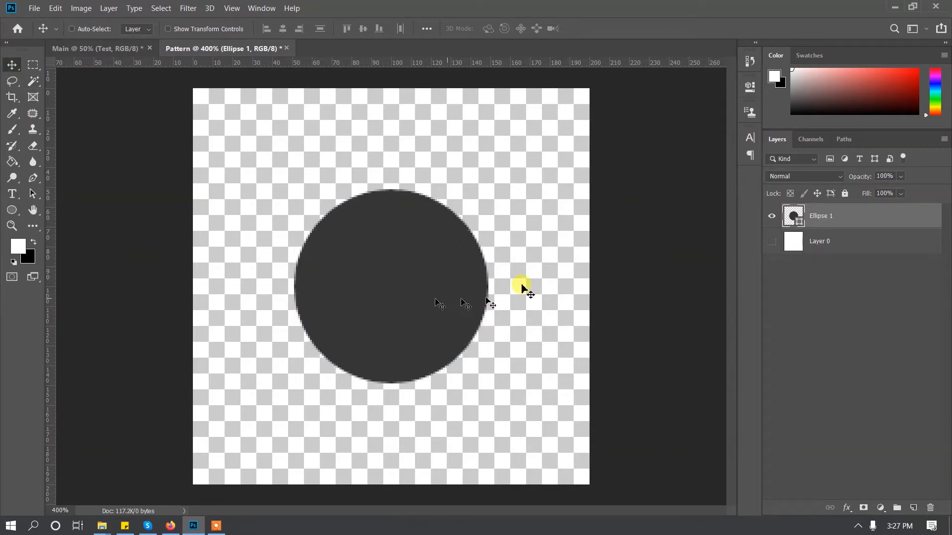
key(ctrl)
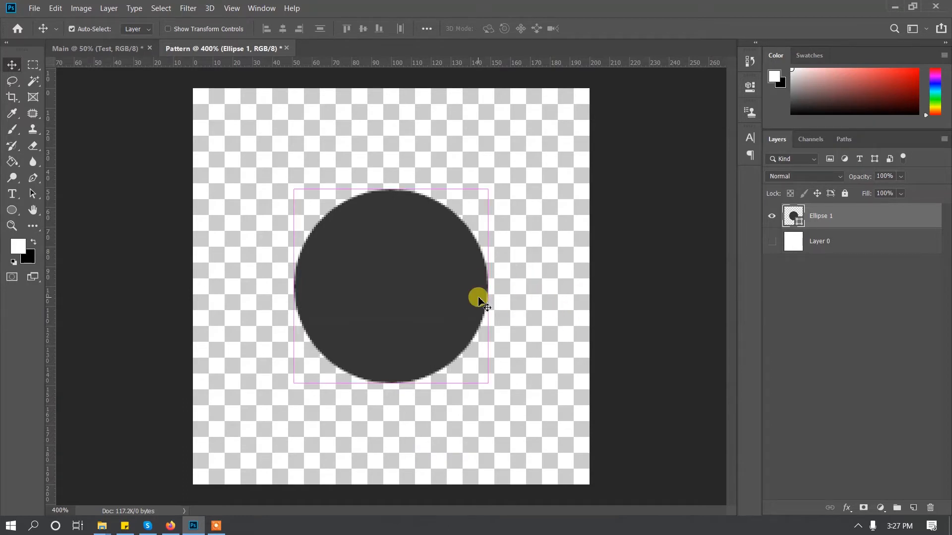
key(ctrl+t)
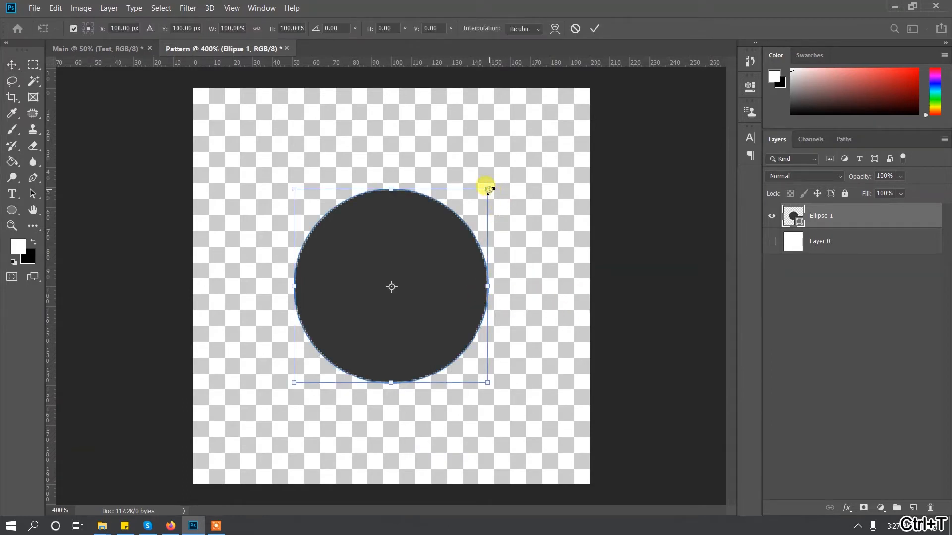
drag(489, 191, 512, 174)
key(Return)
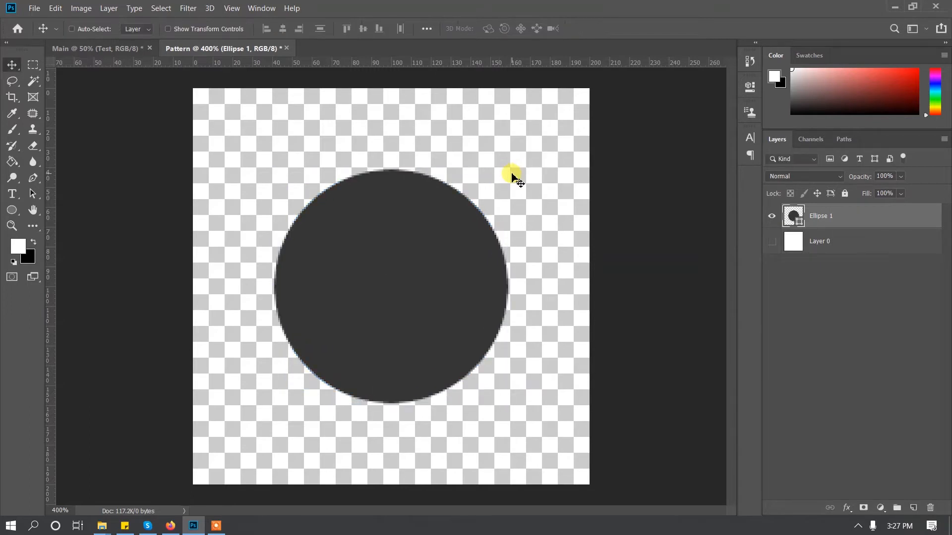
Draw a white light bulb custom shape about 48 by 84 px, centered on the dark circle.
click(832, 264)
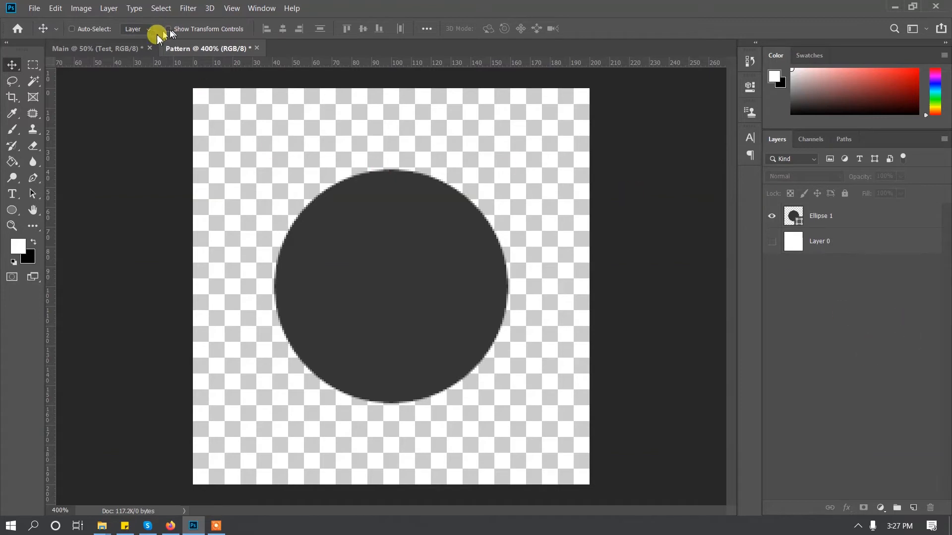
click(10, 215)
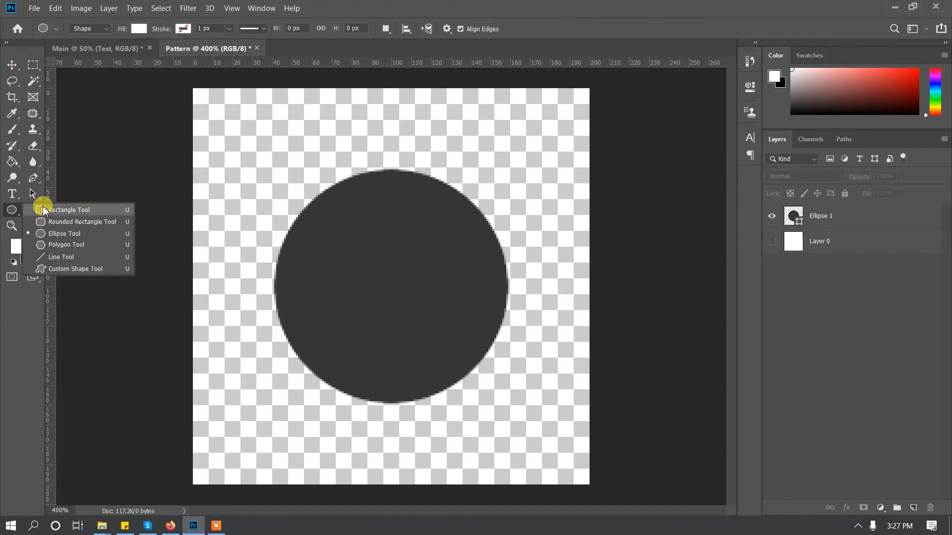
click(68, 271)
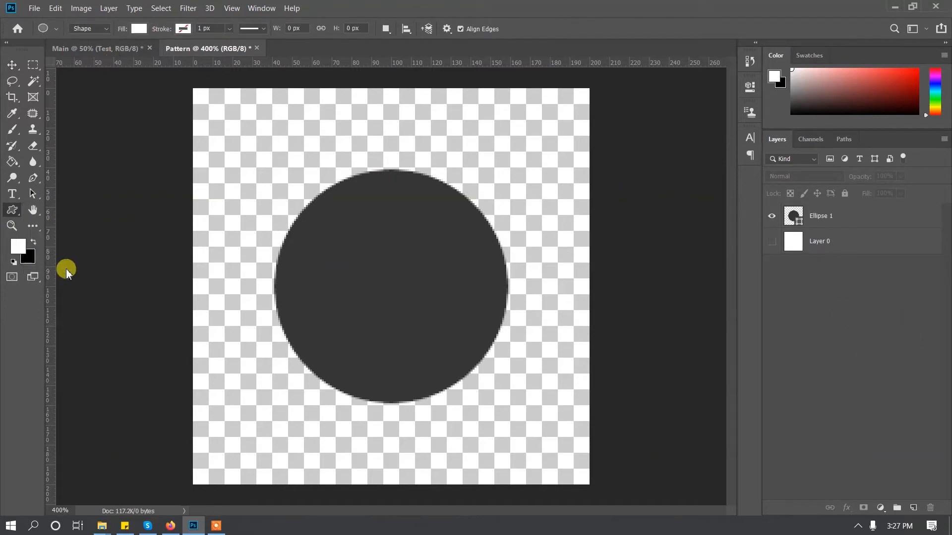
click(503, 29)
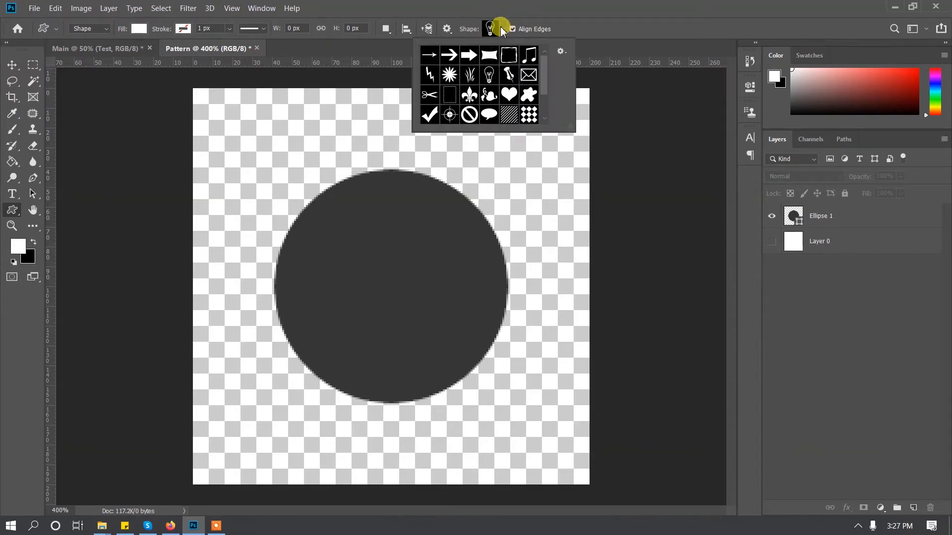
click(489, 76)
click(502, 27)
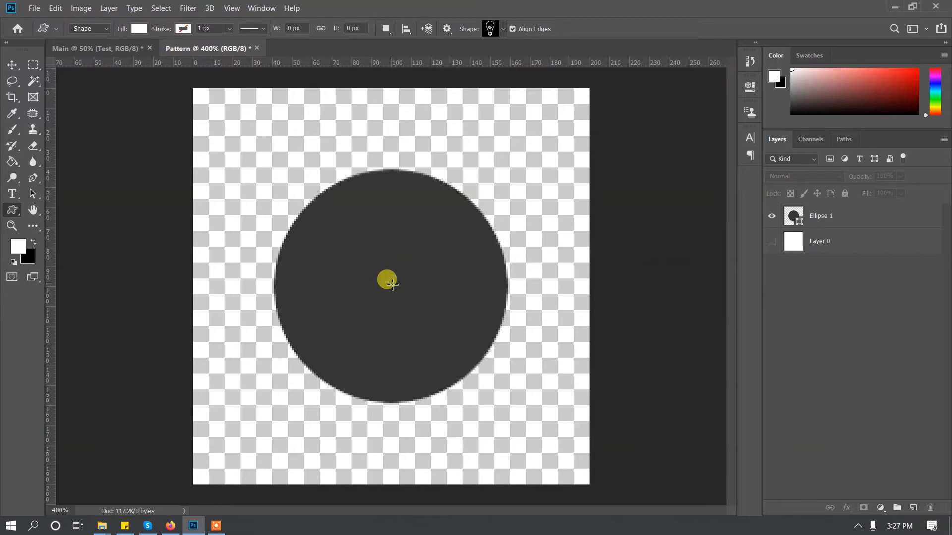
drag(391, 284, 440, 366)
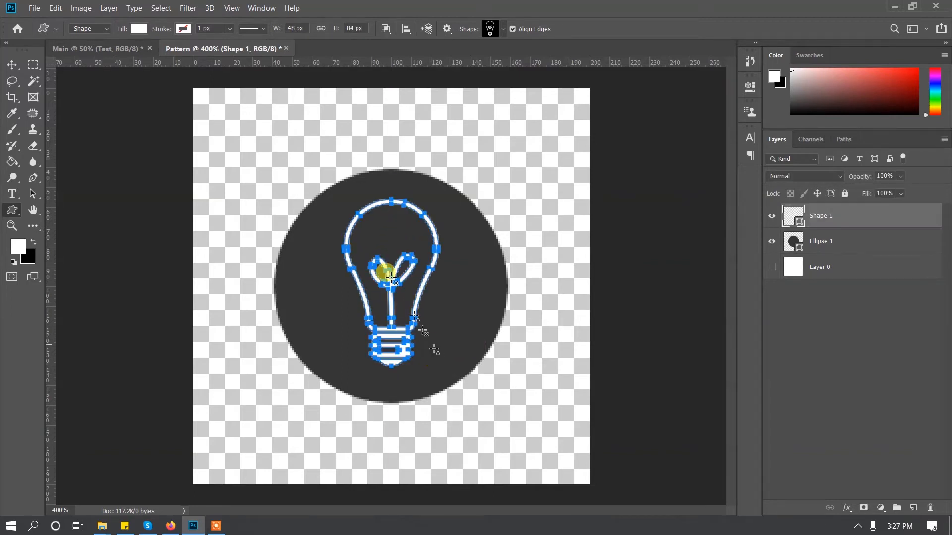
Select the light bulb layer and the circle layer together.
click(11, 65)
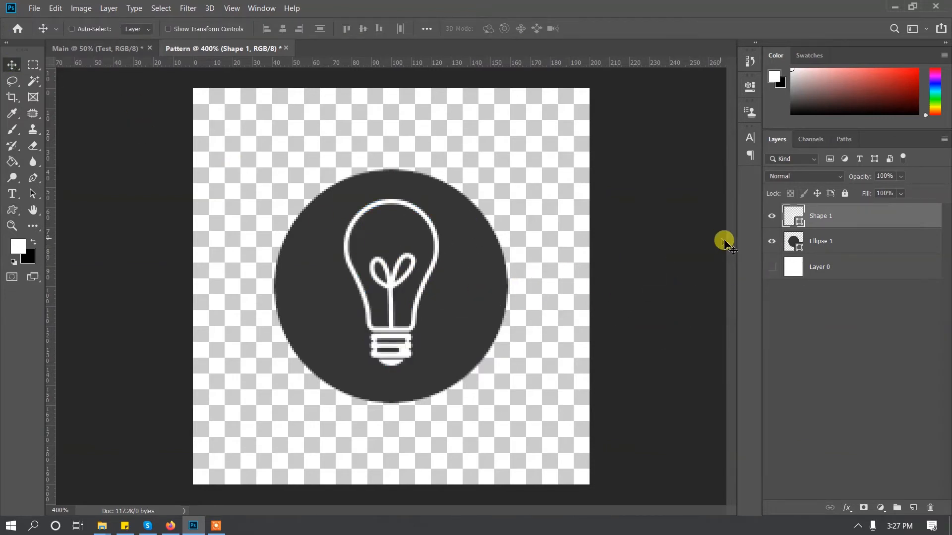
ctrl+click(830, 251)
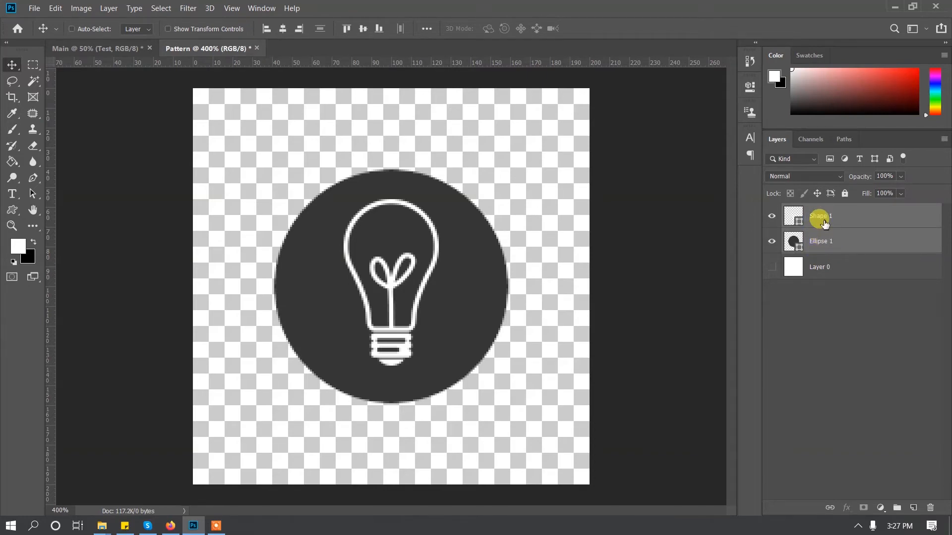
Try to combine the selected bulb and circle layers with Merge Shapes, and undo the merge.
right_click(825, 224)
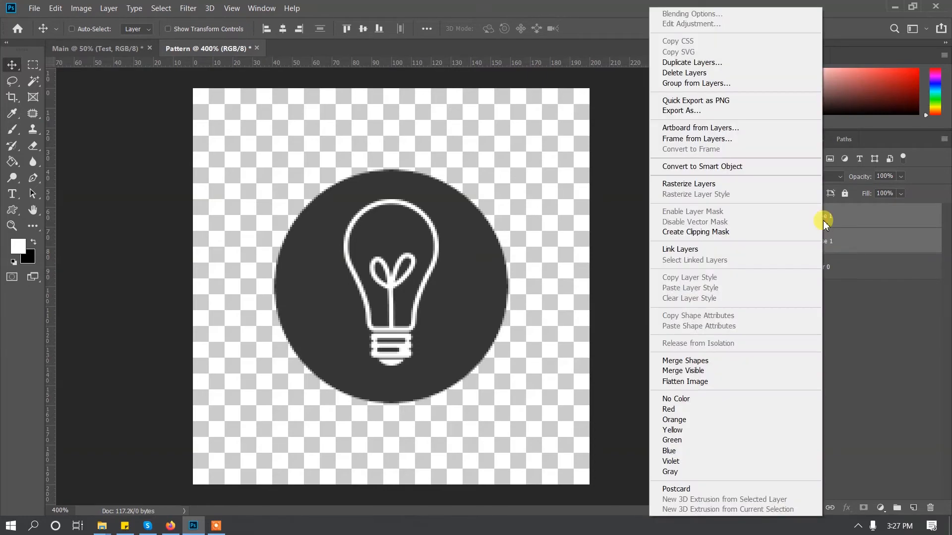
click(692, 361)
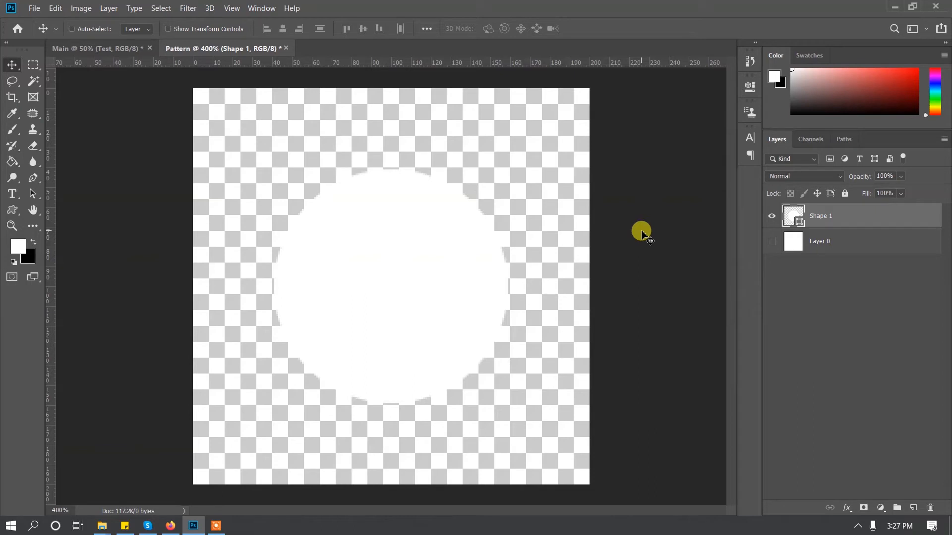
key(ctrl+z)
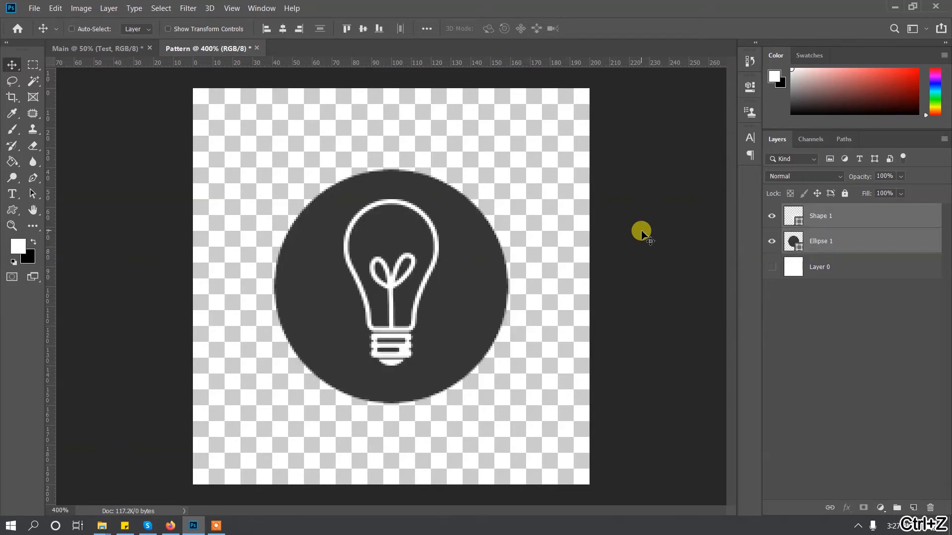
Combine the bulb and circle layers into one layer with Merge Visible, and duplicate the merged layer.
right_click(838, 234)
click(708, 371)
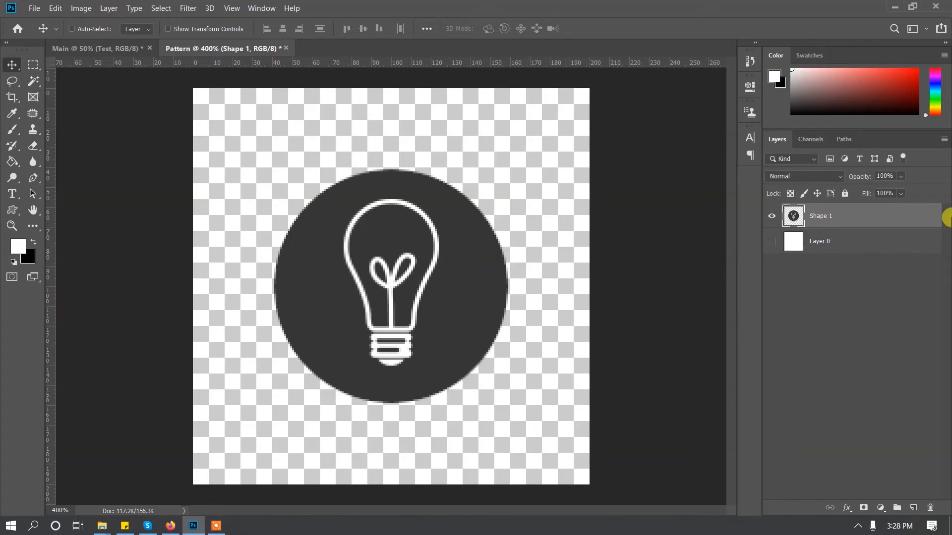
key(ctrl+j)
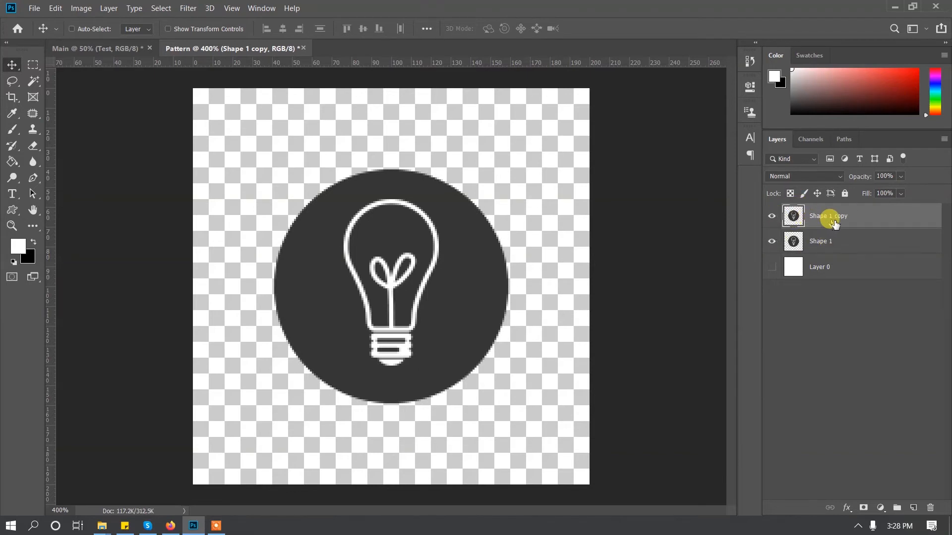
Offset the duplicated bulb layer by +100 pixels horizontally and +100 pixels vertically, with undefined areas set to Wrap Around.
click(186, 10)
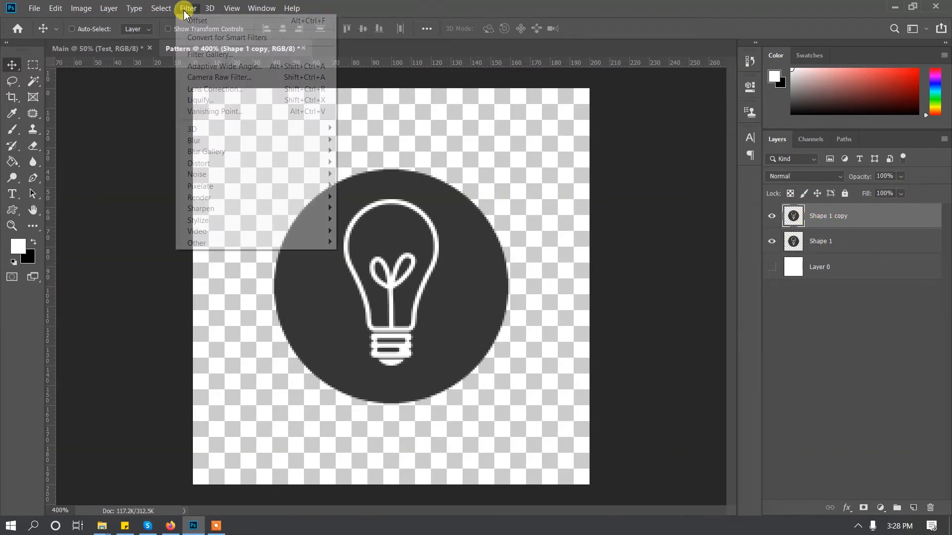
mouse_move(300, 243)
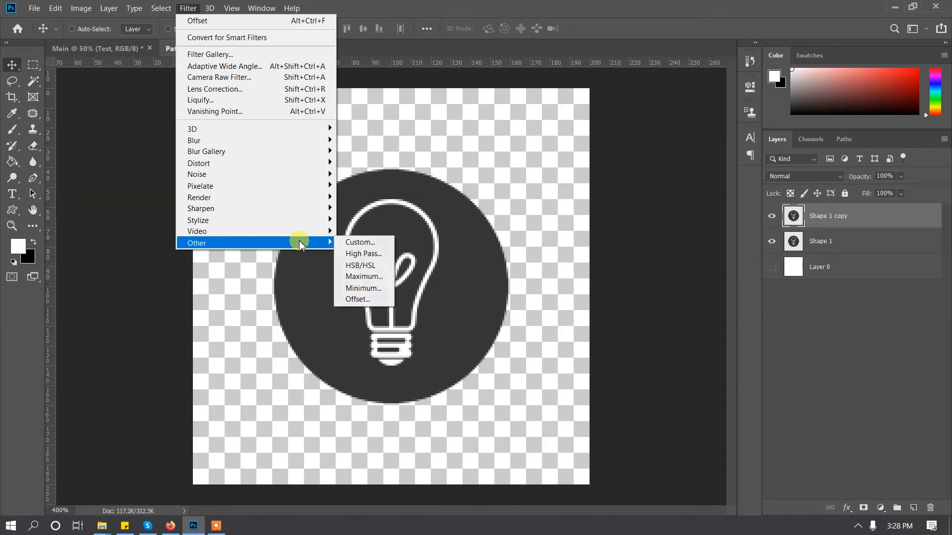
click(361, 300)
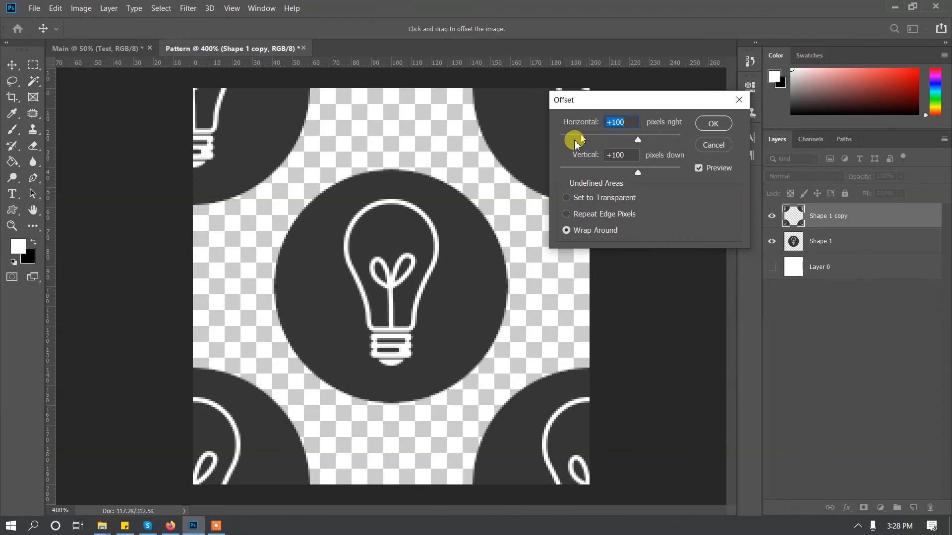
click(710, 130)
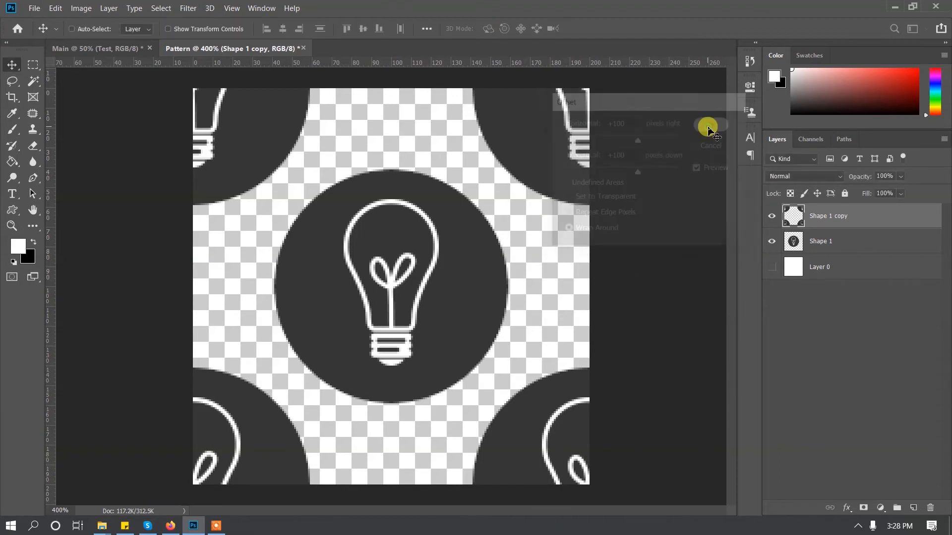
Select both bulb layers together and define the tile as a pattern named Bulb Pattern.
ctrl+click(846, 242)
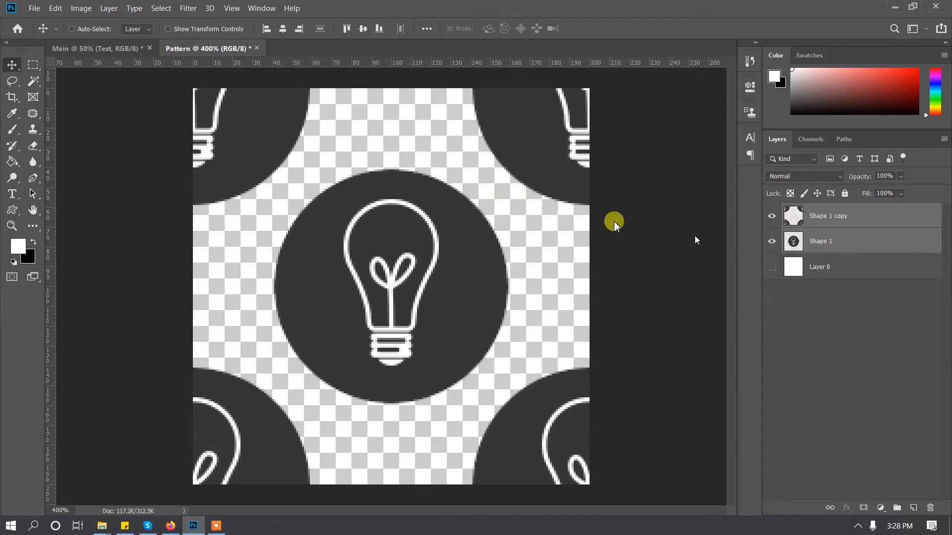
click(57, 8)
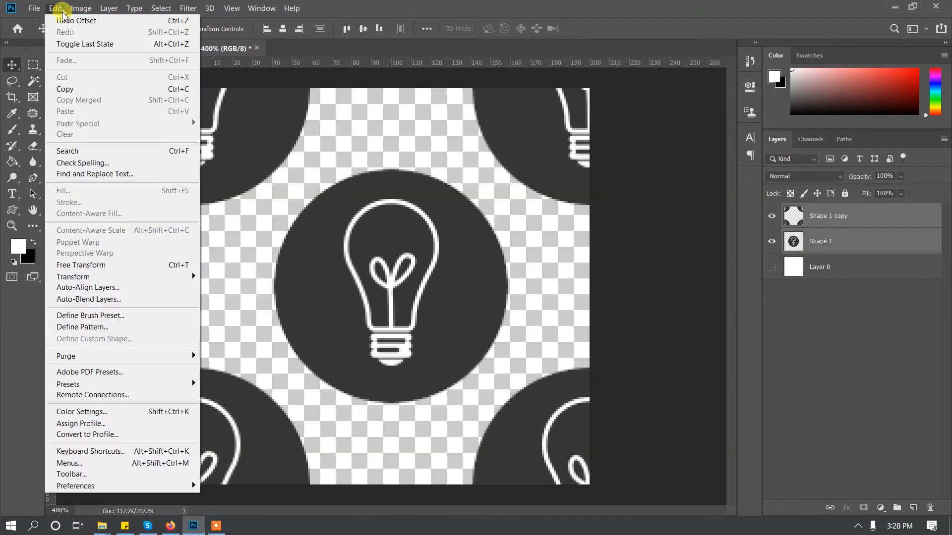
click(91, 326)
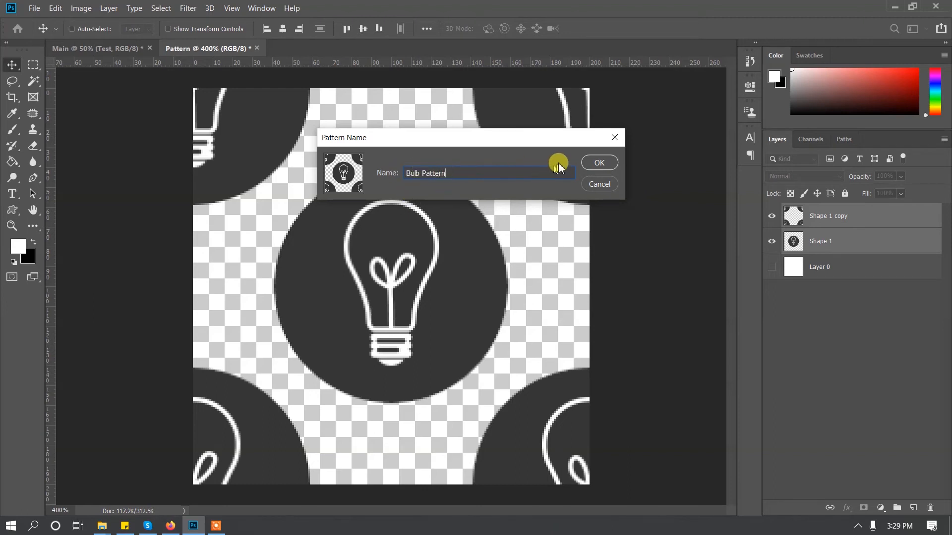
click(595, 161)
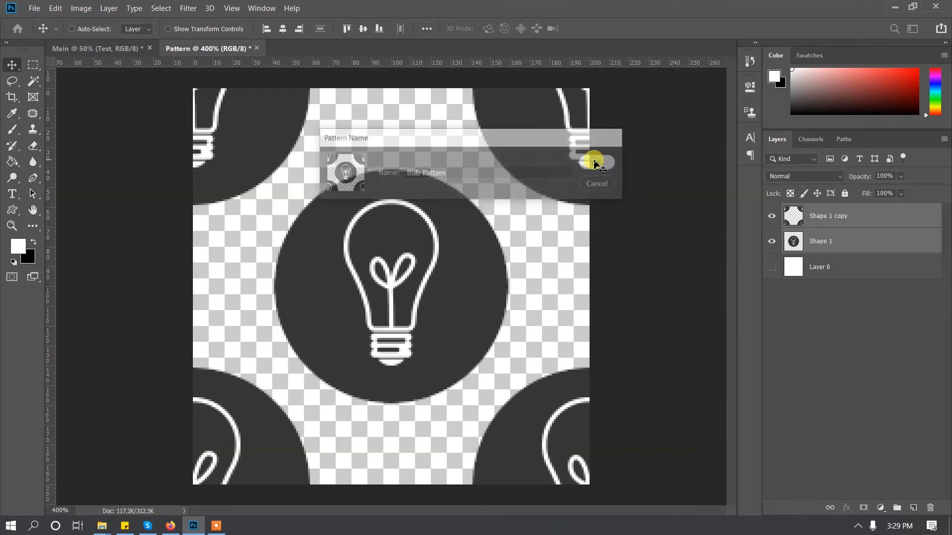
Switch to the Main document and enable a Pattern Overlay in the Test layer's layer style, showing its settings.
click(75, 48)
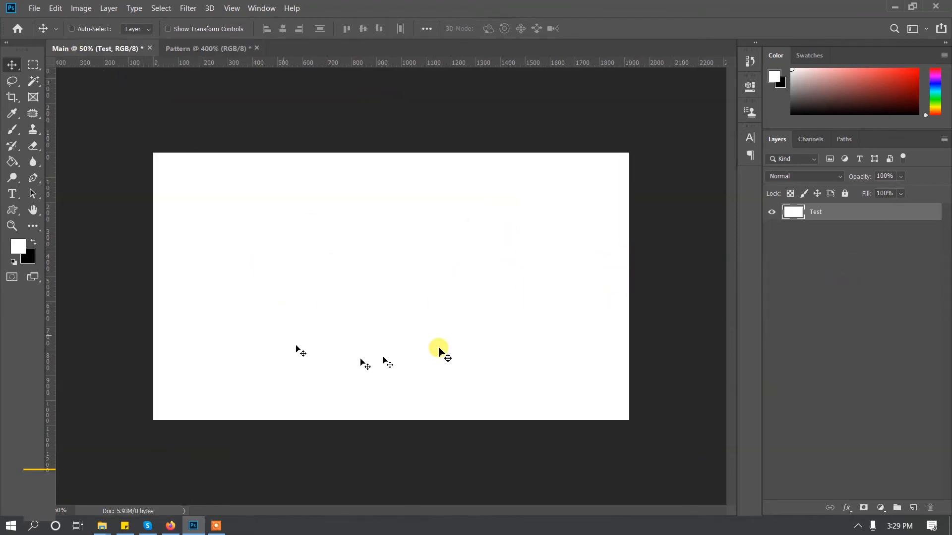
double_click(860, 219)
drag(418, 181, 786, 155)
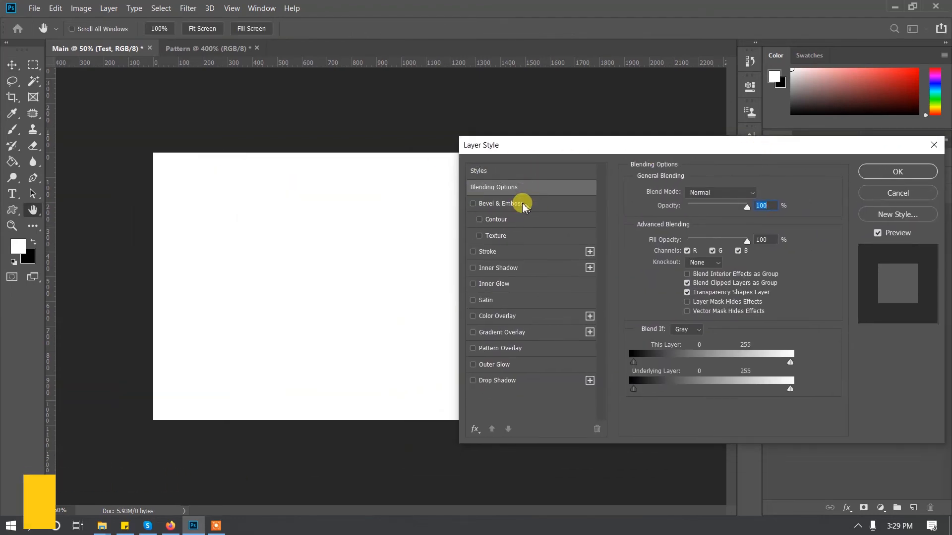
click(473, 349)
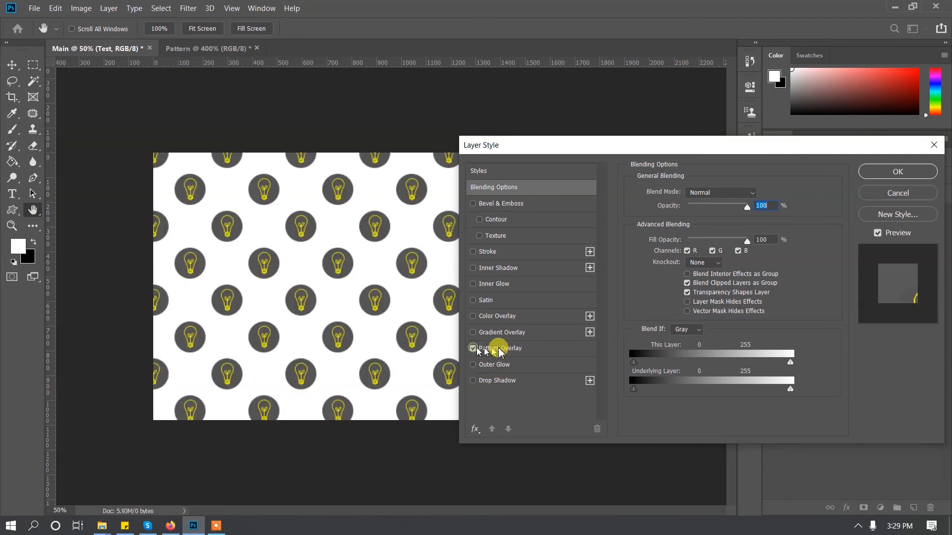
click(535, 349)
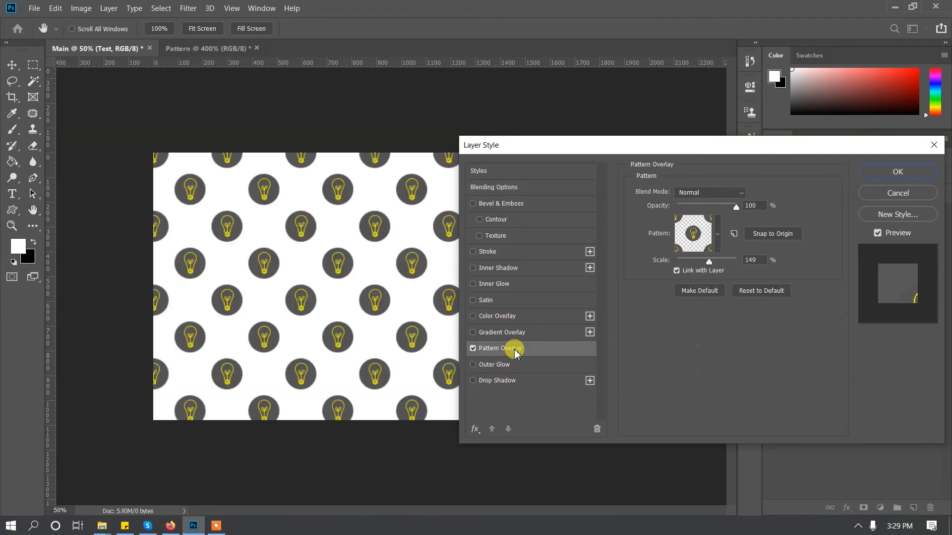
Choose the newly defined Bulb Pattern with white bulbs on dark circles as the overlay's pattern.
click(719, 231)
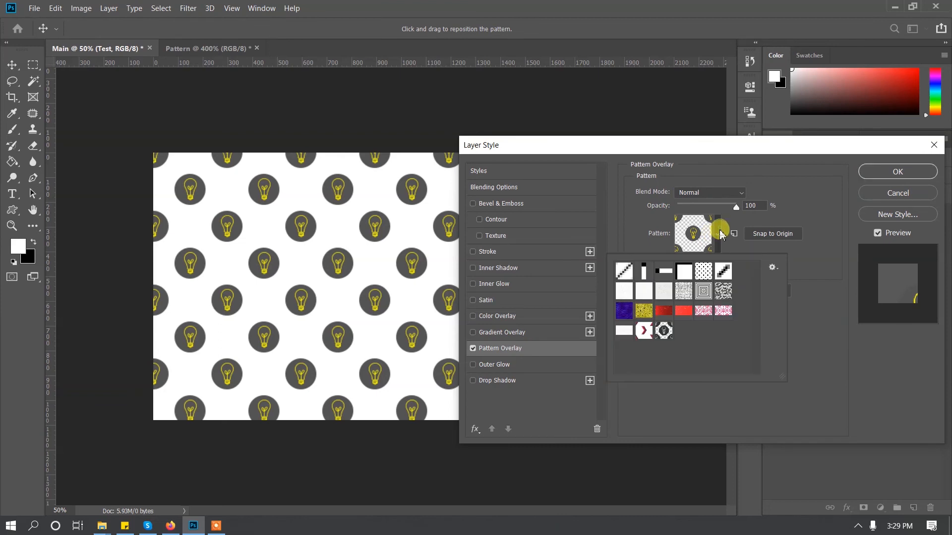
click(666, 337)
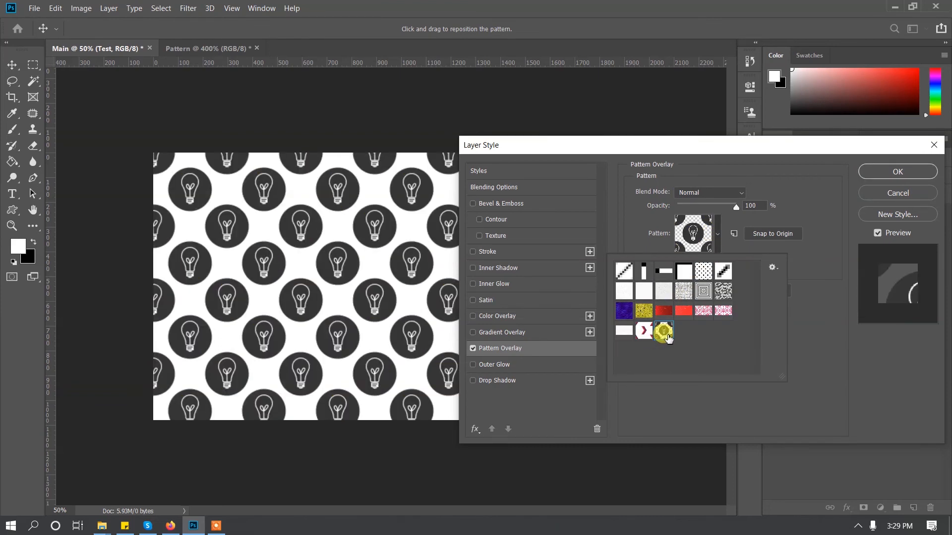
drag(668, 337, 655, 342)
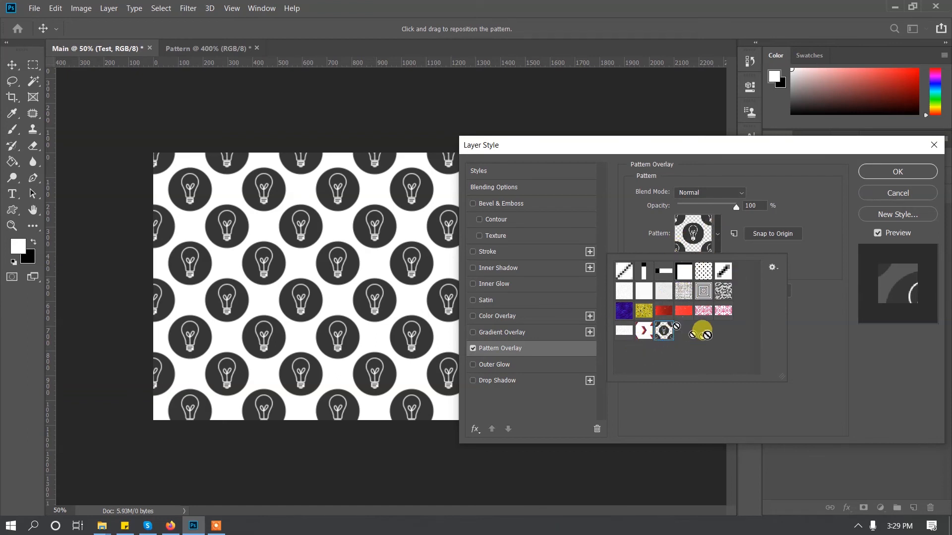
click(718, 234)
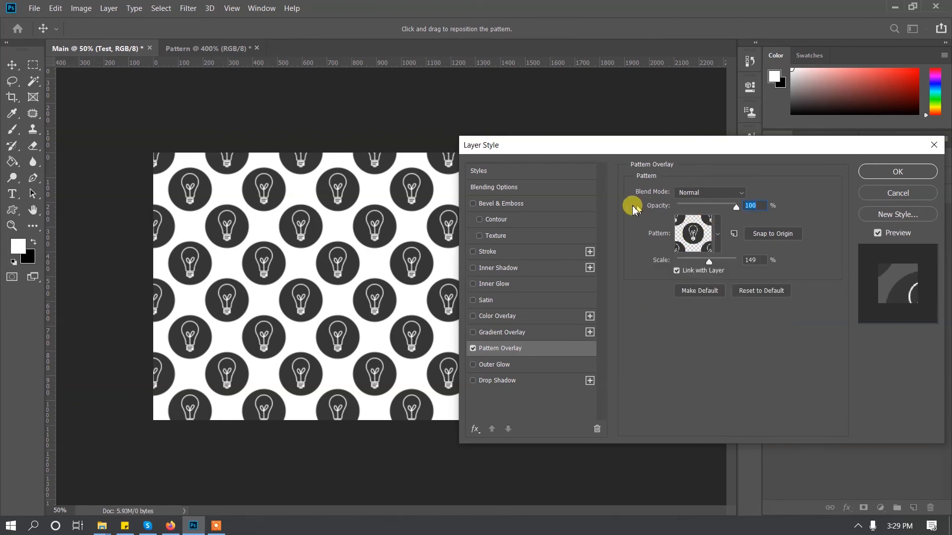
Set the pattern overlay to 100% opacity and 59% scale, and apply the layer style to the Test layer.
mouse_move(734, 210)
mouse_down()
mouse_move(695, 207)
mouse_move(744, 207)
mouse_up()
mouse_move(706, 263)
mouse_down()
mouse_move(730, 266)
mouse_move(696, 262)
mouse_up()
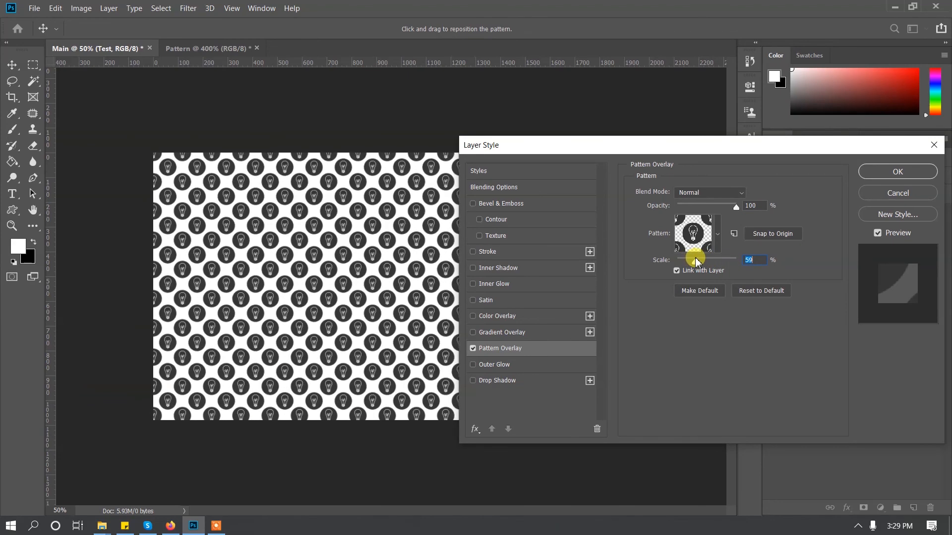
drag(682, 145, 407, 193)
click(621, 220)
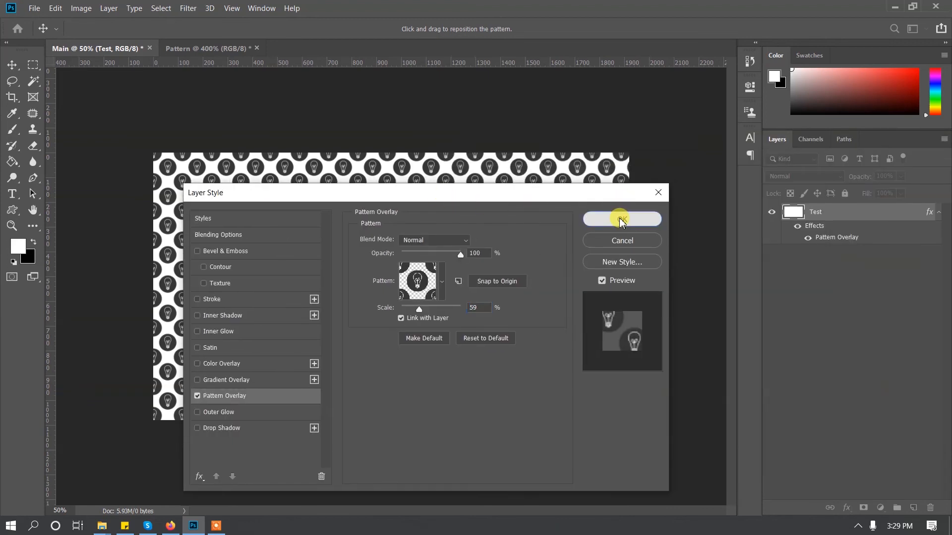